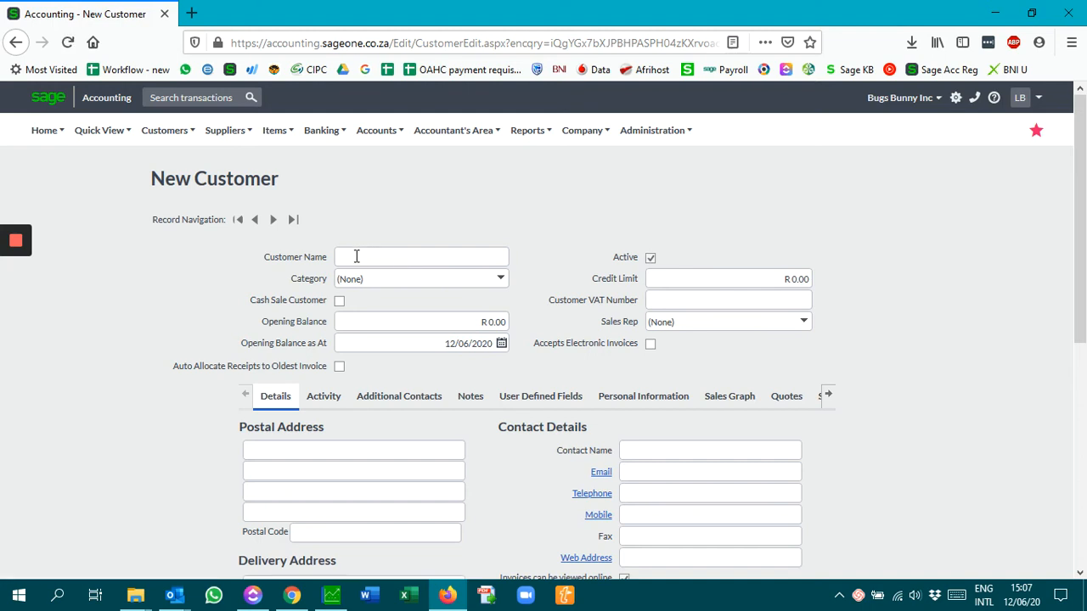
Enter Astronautical (Pty) Ltd as the new customer's name
click(356, 256)
text(Astron)
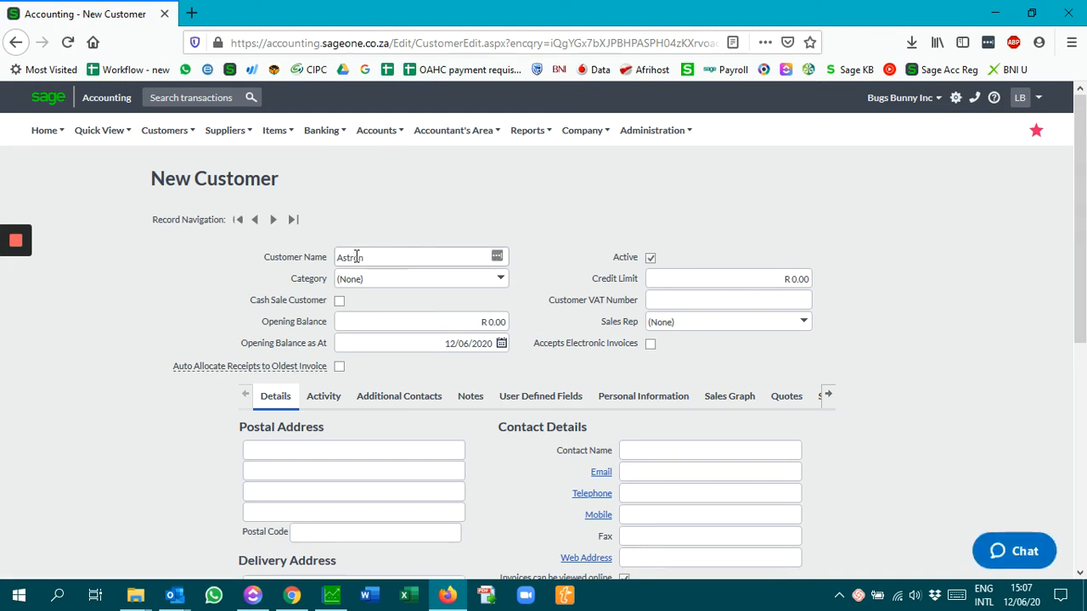
text(autical (Pty) Ltd)
key(Tab)
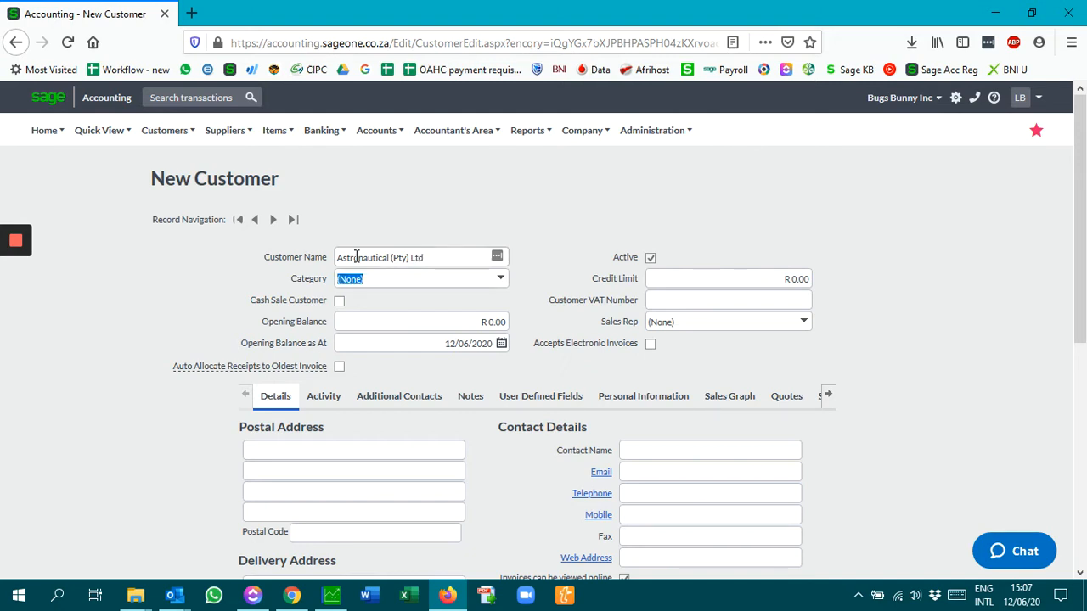
Add a new customer category called Contract Client and assign it to the customer
click(502, 284)
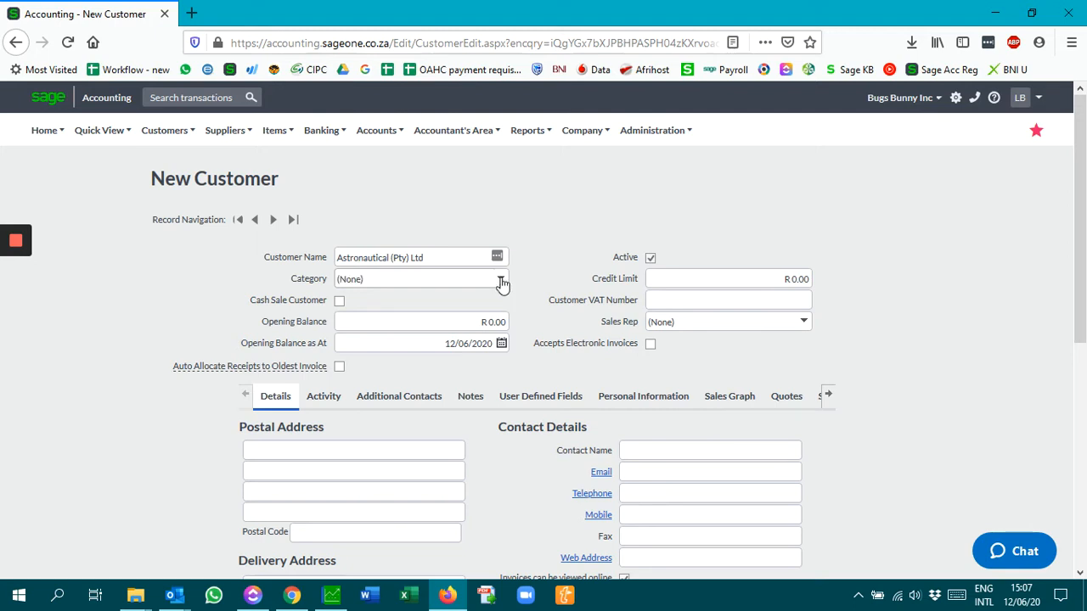
click(391, 319)
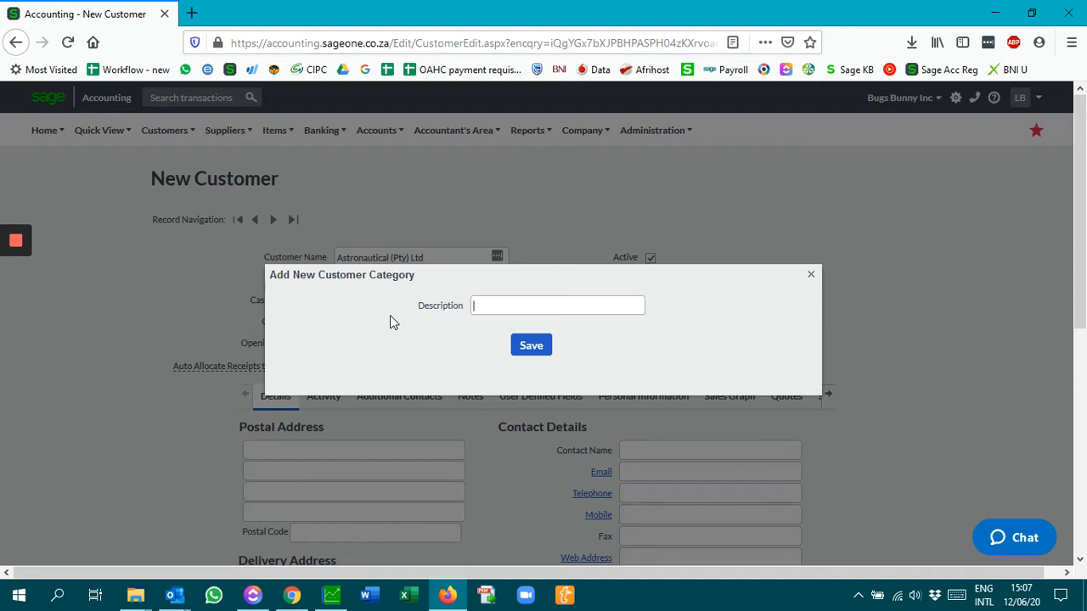
text(Contract Client)
click(541, 349)
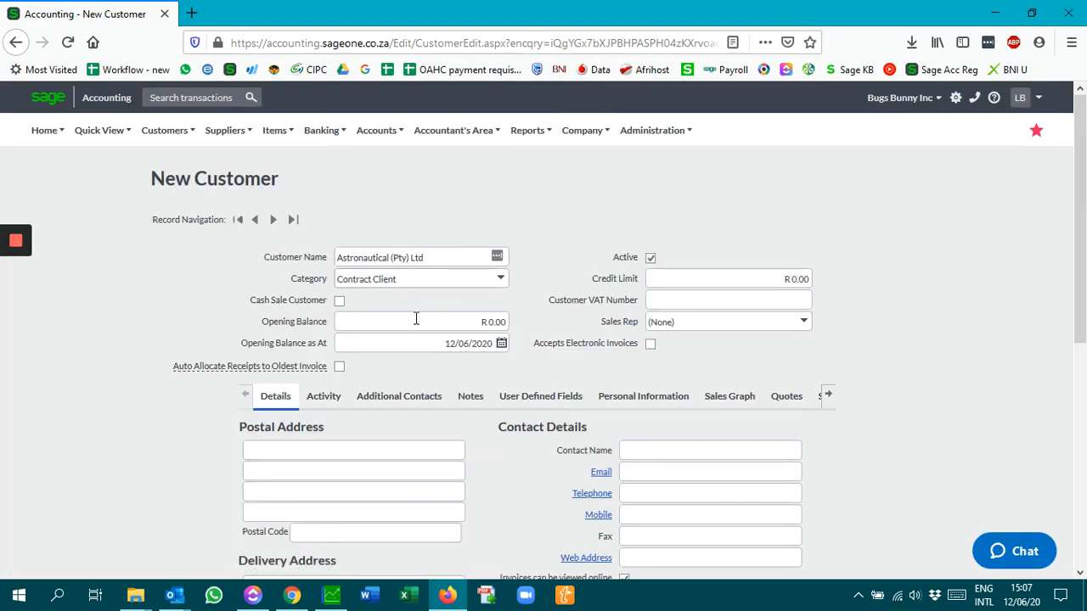
Leave the opening balance at R 0.00 and enter the customer's VAT number
click(433, 320)
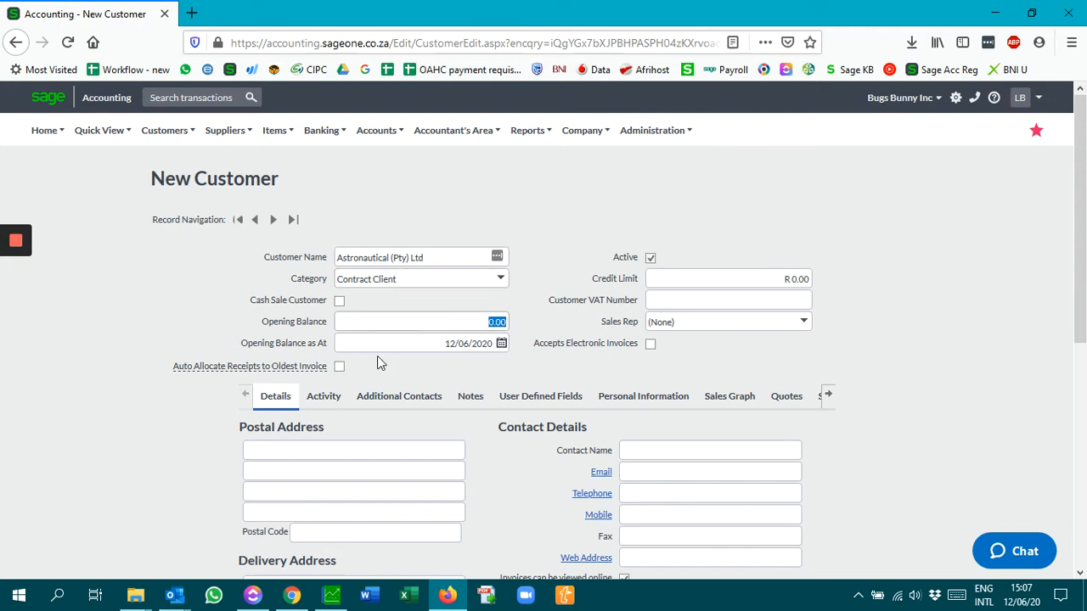
key(Tab)
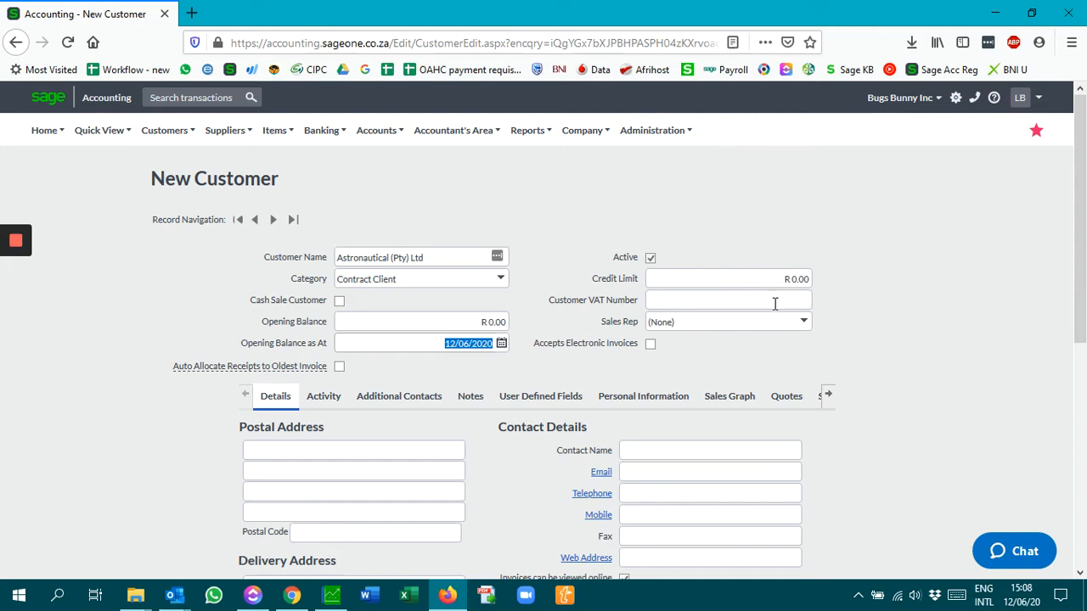
click(687, 301)
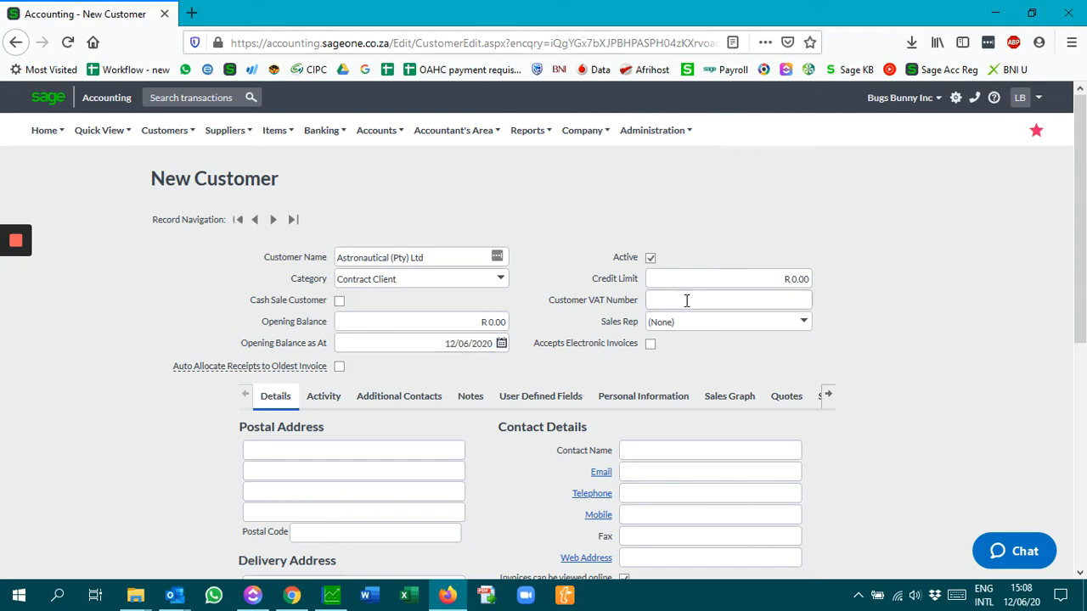
Fill in the postal address line from the PO Box suggestion, then the suburb and postal code
scroll(376, 380, down, 2)
click(301, 283)
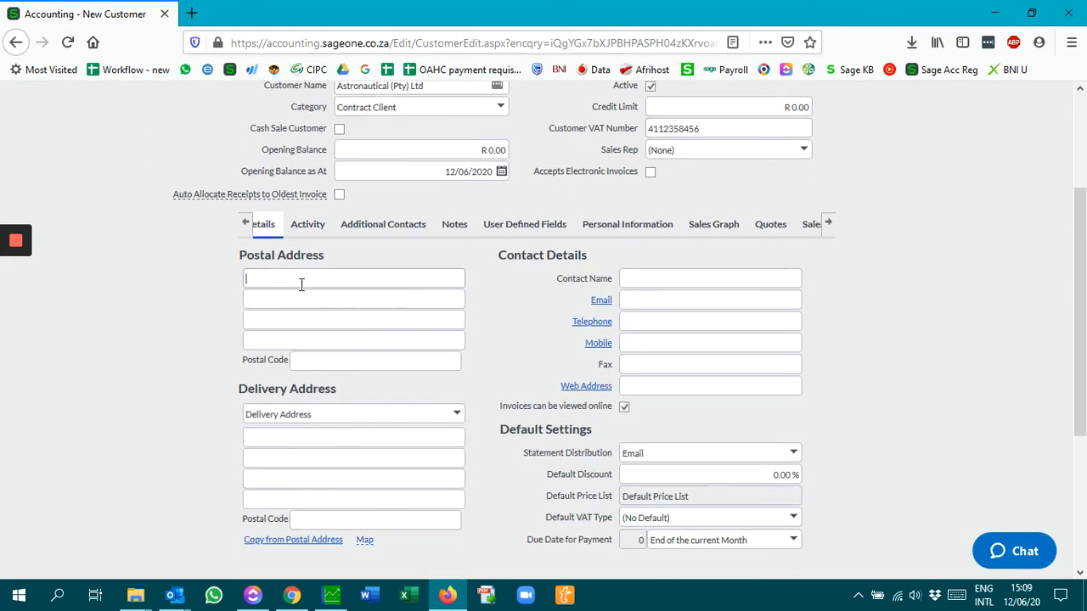
text(PO )
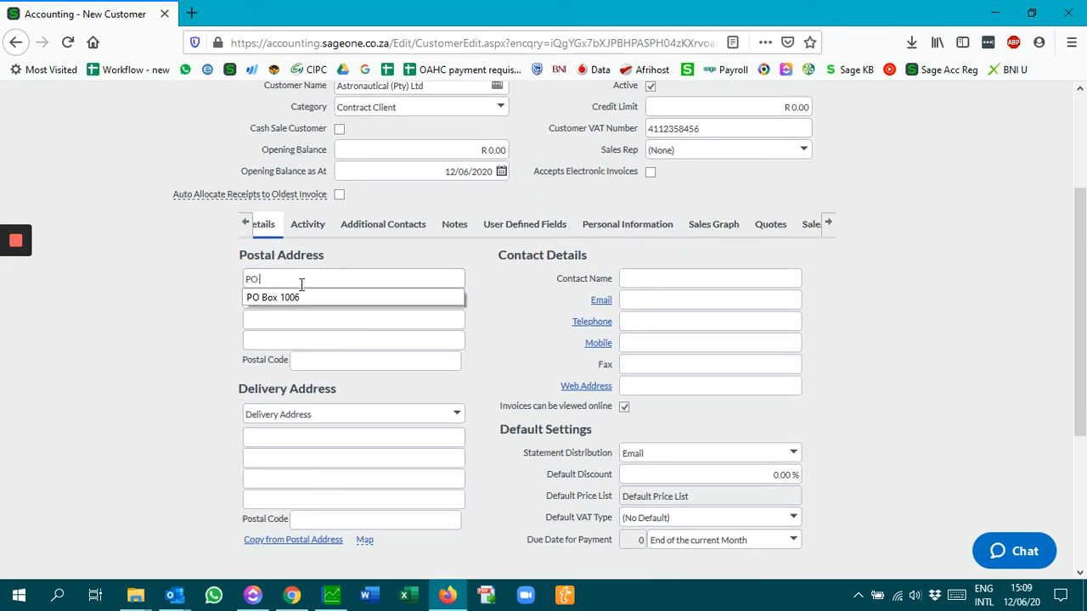
text(Box)
key(Down)
key(Return)
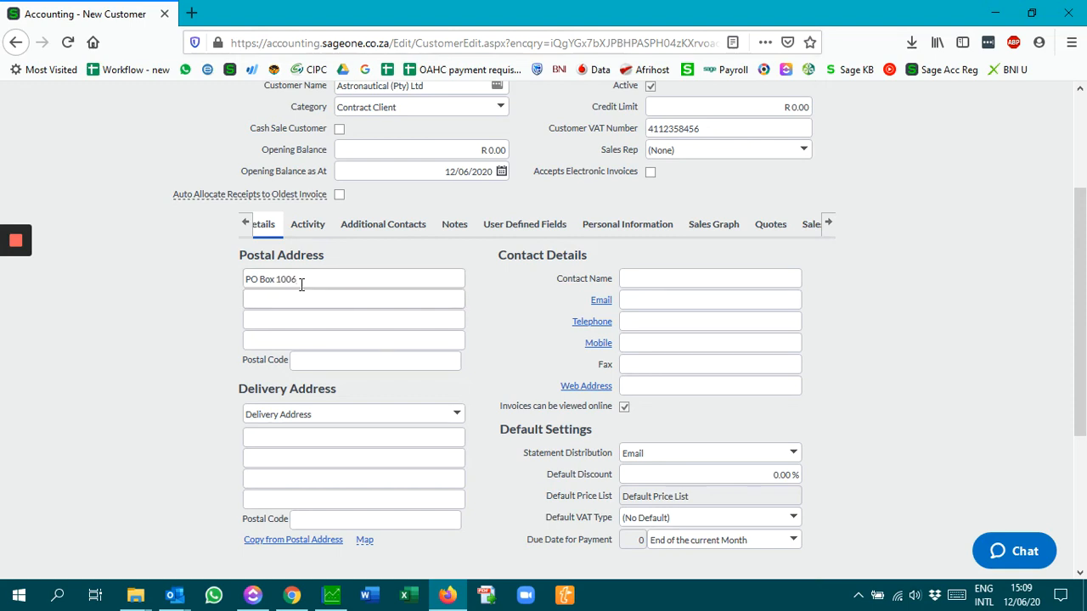
key(Tab)
text(Kyalami)
key(Tab)
key(Tab)
key(Tab)
text(2056)
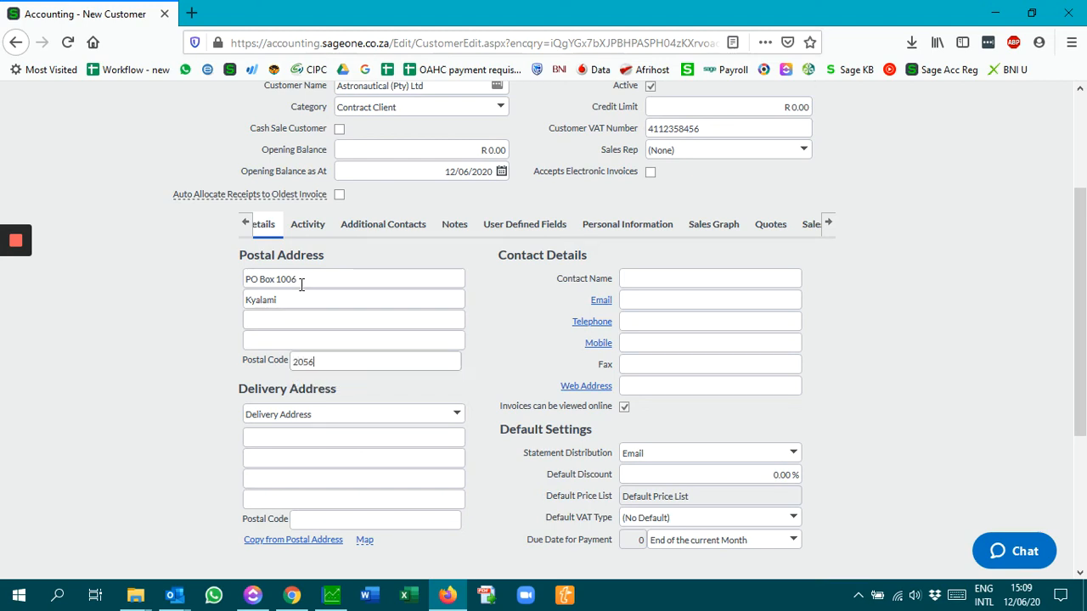
key(Tab)
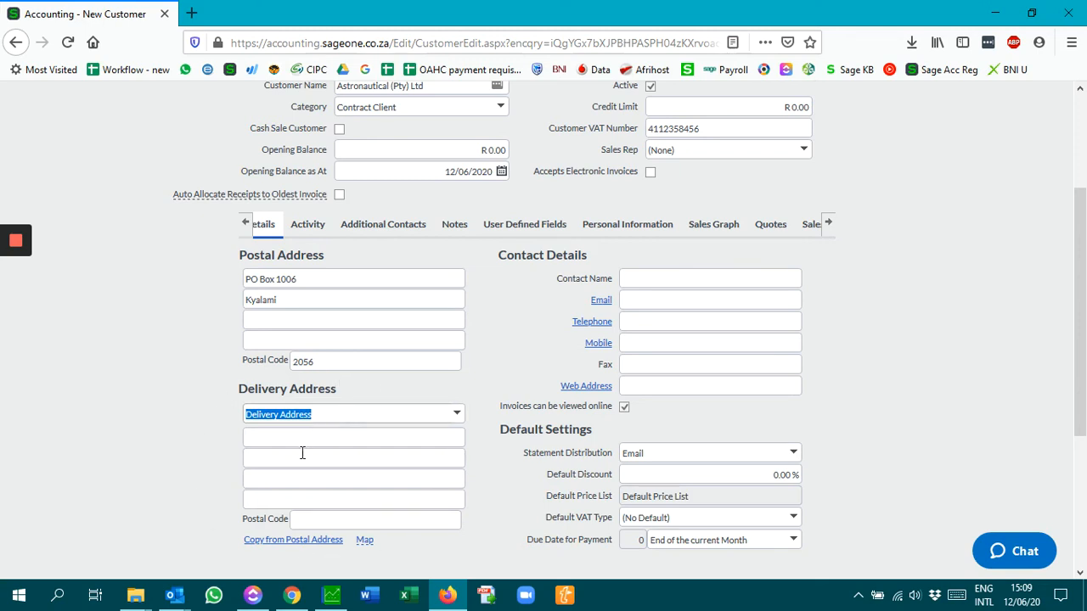
Enter the contact person's name in the Contact Name field
click(268, 437)
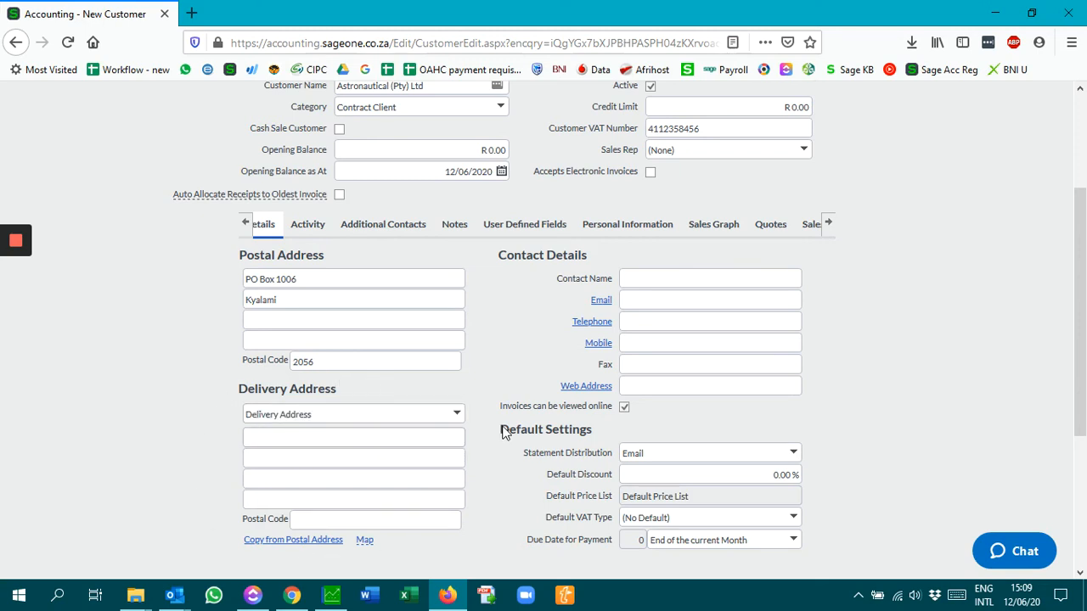
right_click(646, 278)
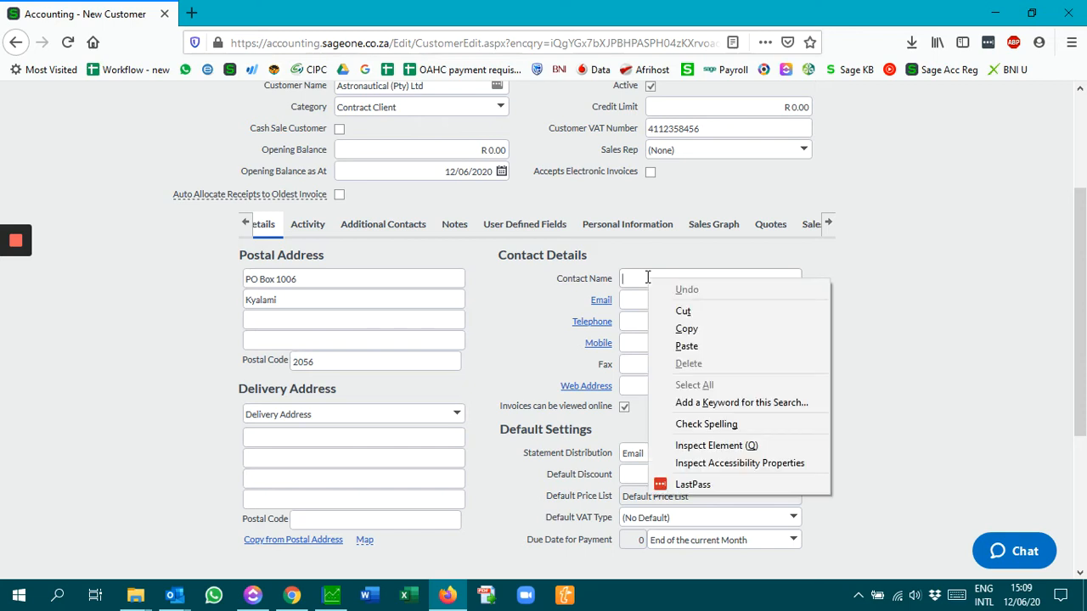
click(636, 278)
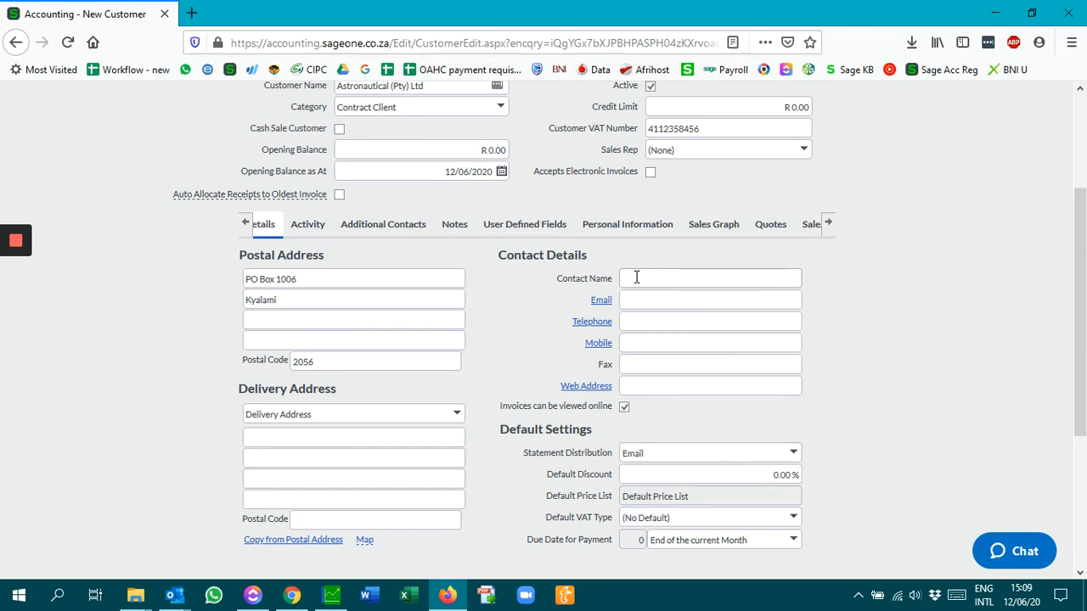
text(Aston)
text(o Man)
key(Tab)
Add the contact's e-mail address, fixing the misspelled domain, and their mobile number
text(astronaut@makeblei)
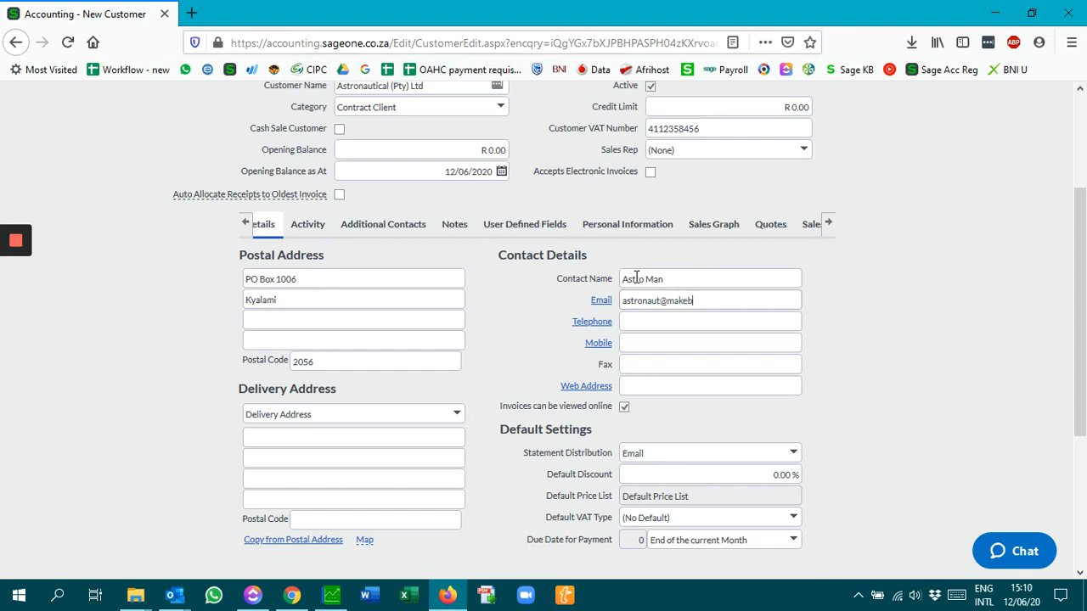
key(BackSpace)
key(BackSpace)
key(BackSpace)
text(elieveland.com)
key(Tab)
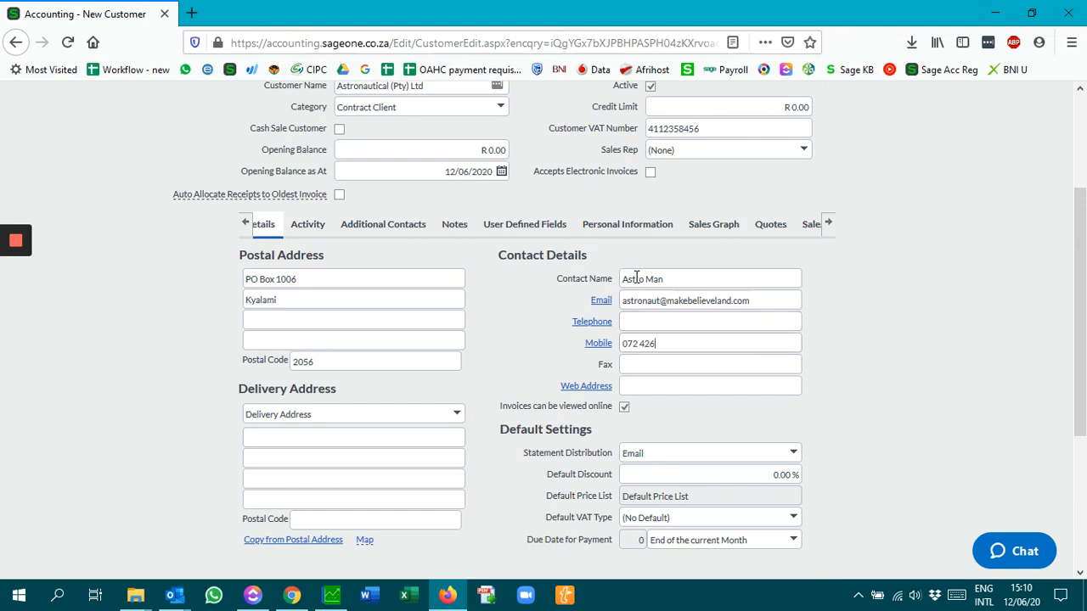
key(Tab)
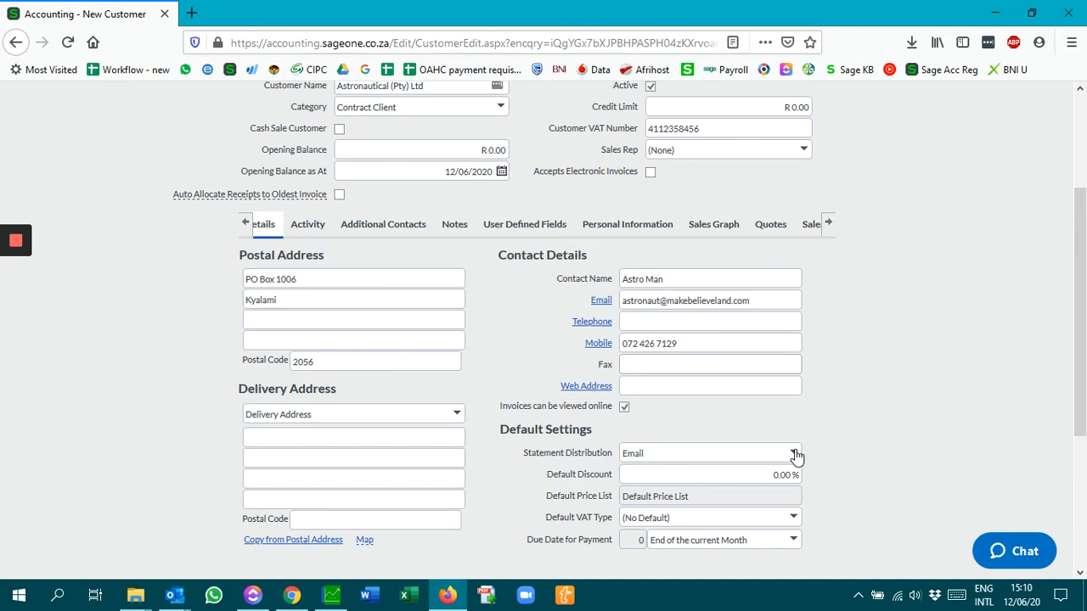
scroll(796, 455, down, 2)
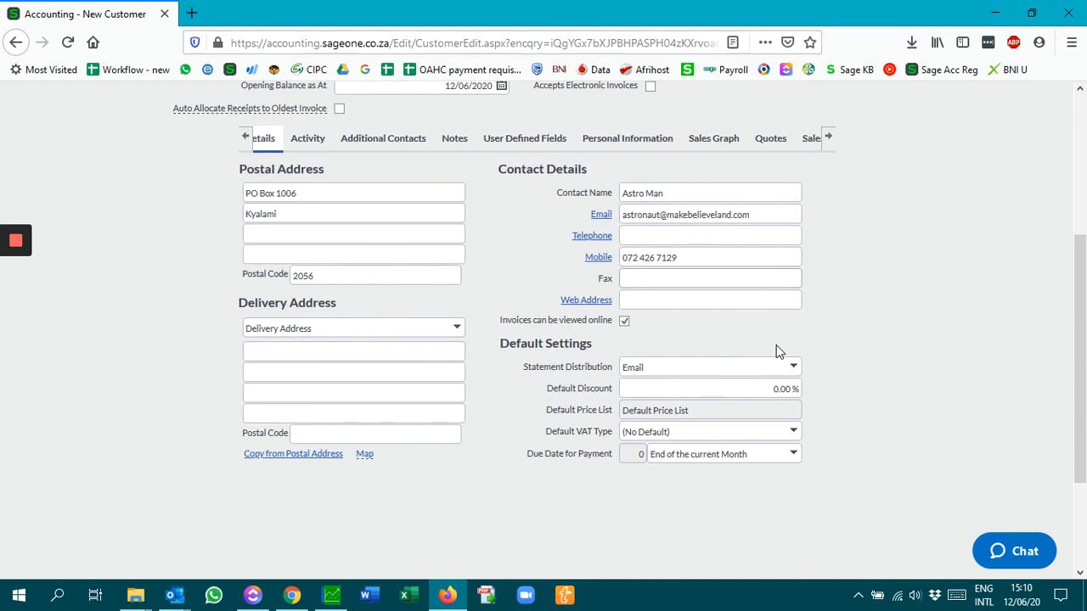
click(793, 366)
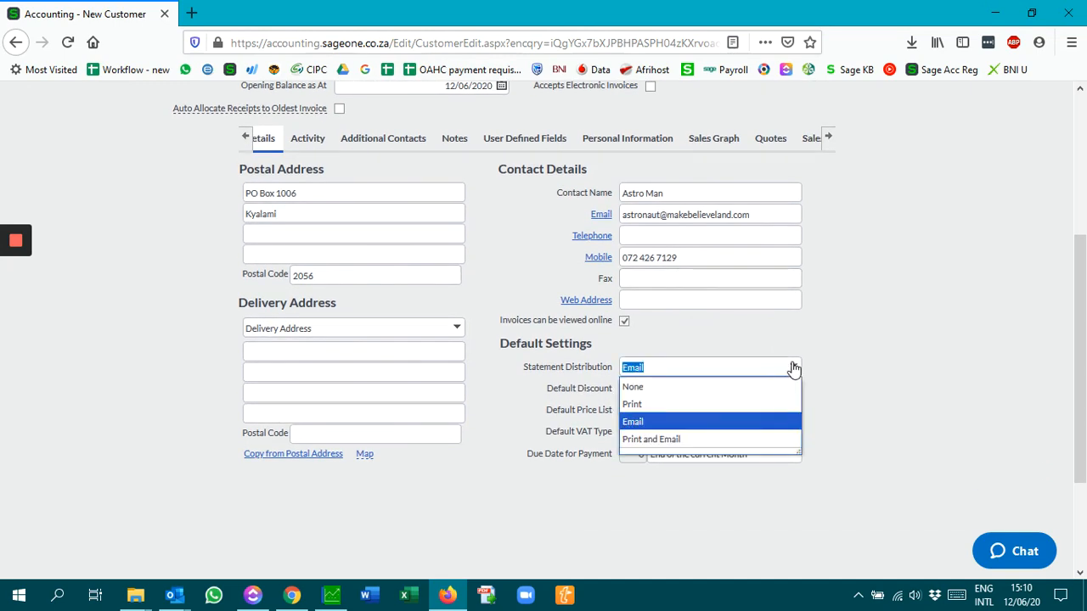
click(642, 423)
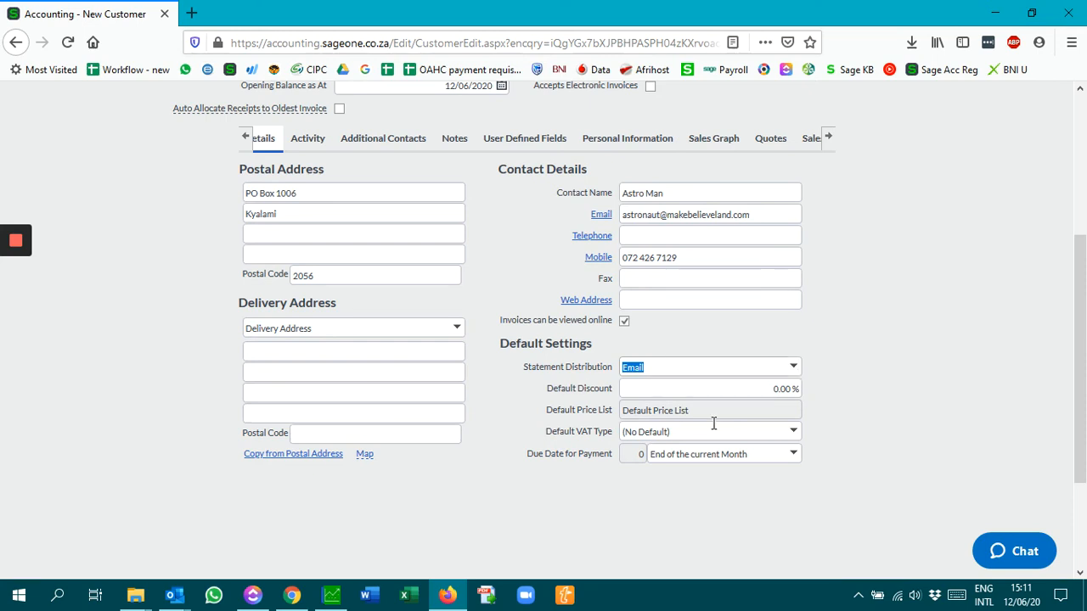
click(763, 389)
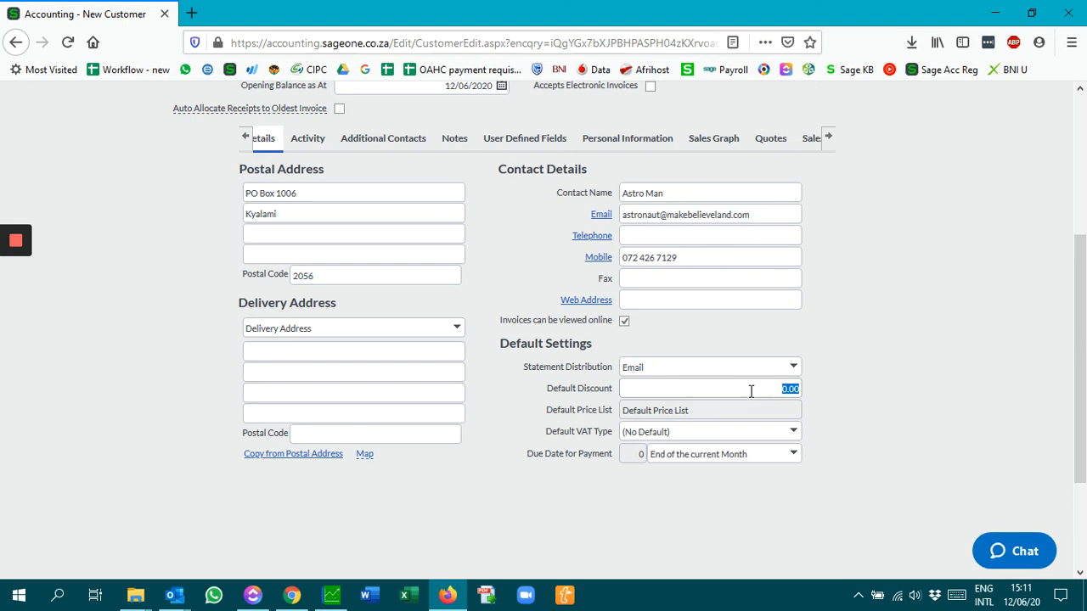
Leave Default Discount at 0.00 % and select Standard Rate (15.00%) as Default VAT Type
click(833, 403)
click(758, 386)
click(709, 408)
click(794, 433)
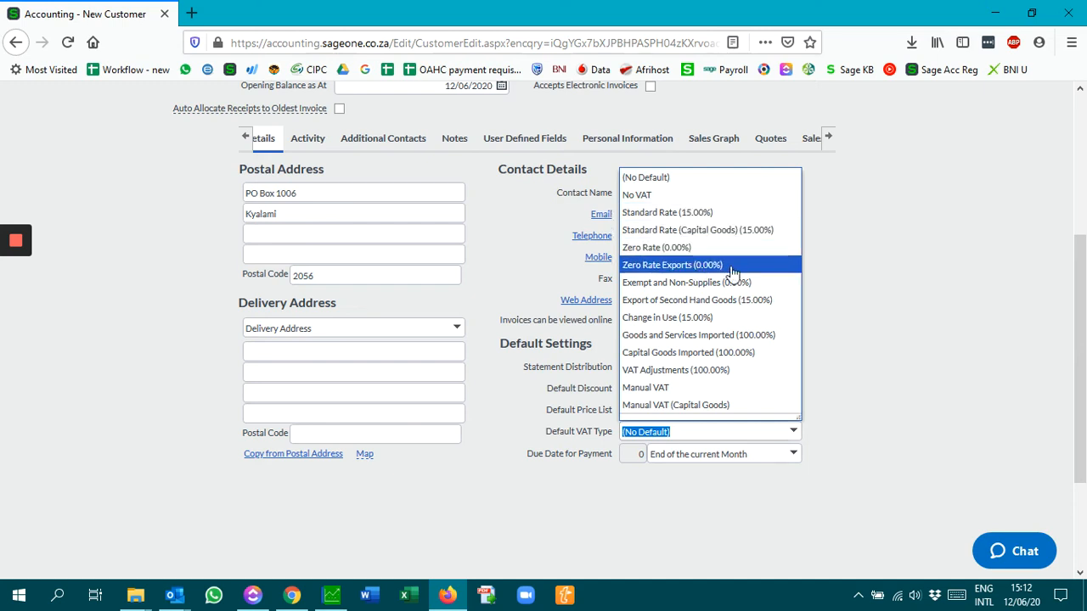
click(684, 214)
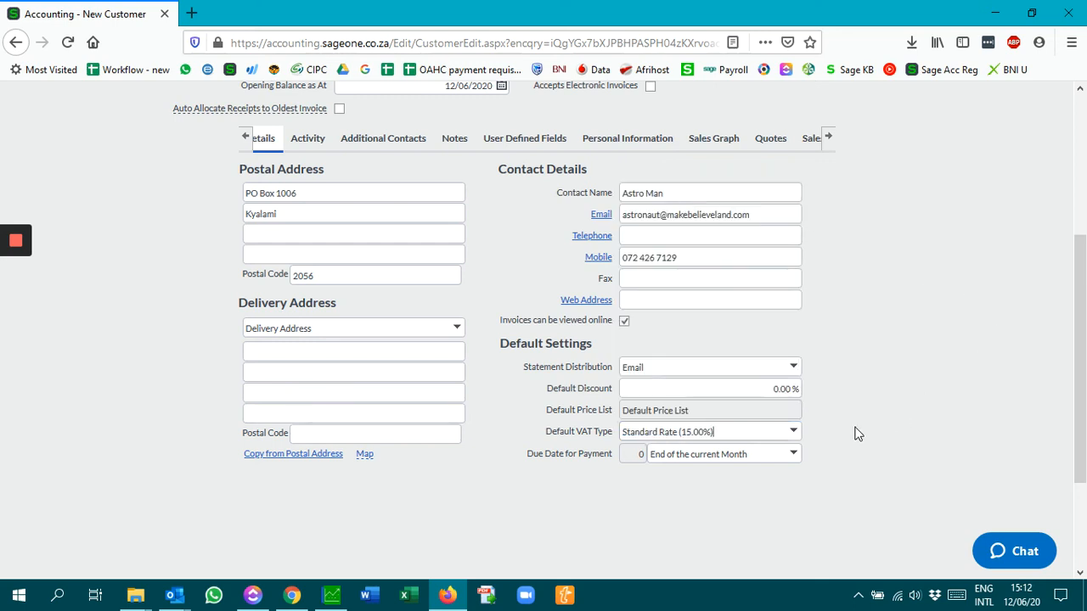
Set Due Date for Payment to 14 Days from date of Invoice
click(793, 454)
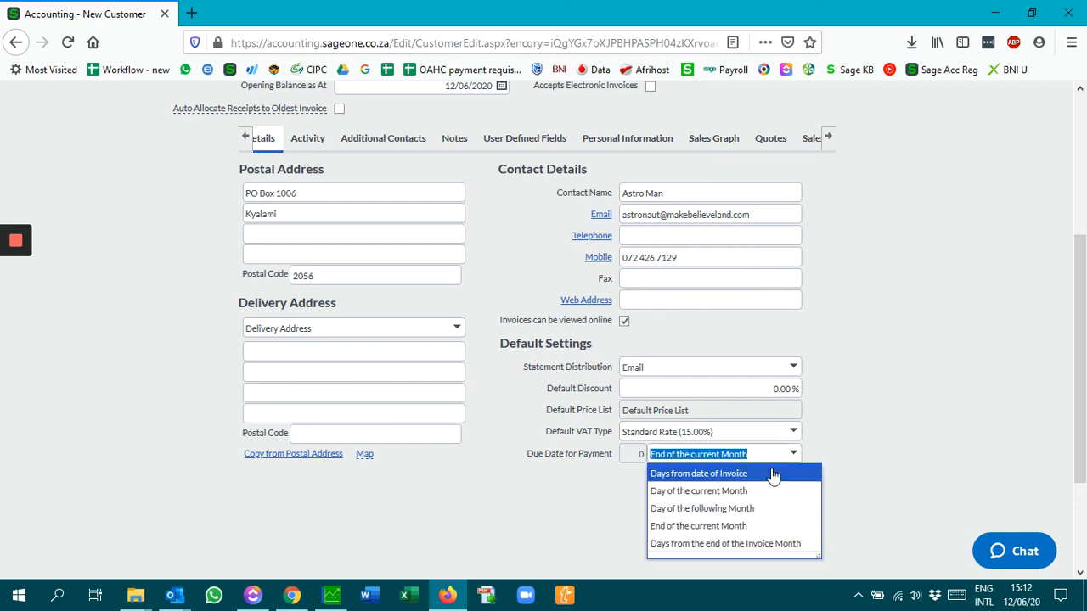
click(713, 473)
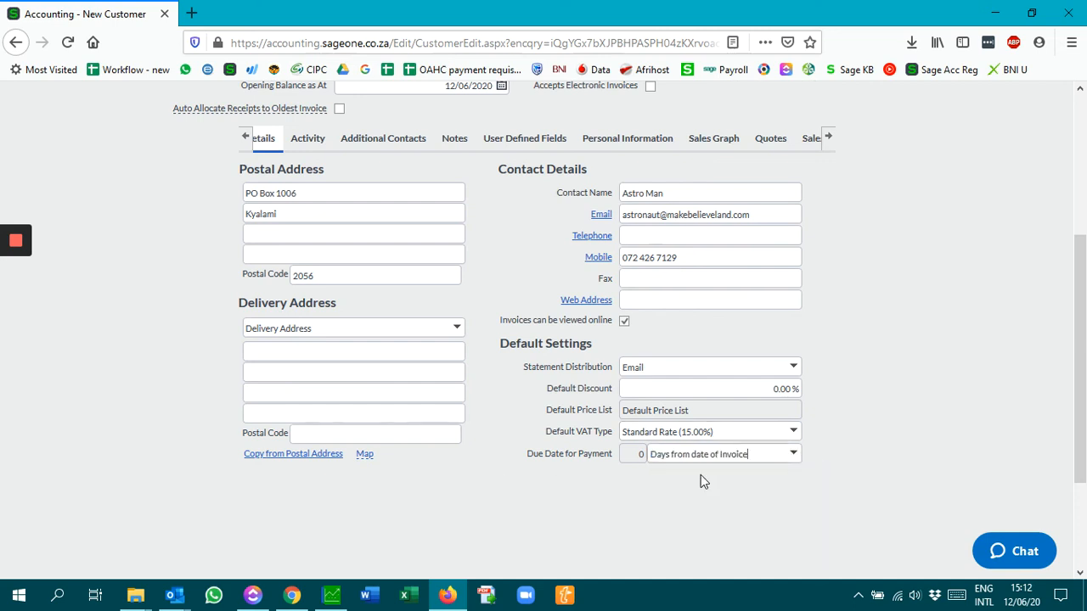
double_click(628, 452)
text(14)
click(792, 454)
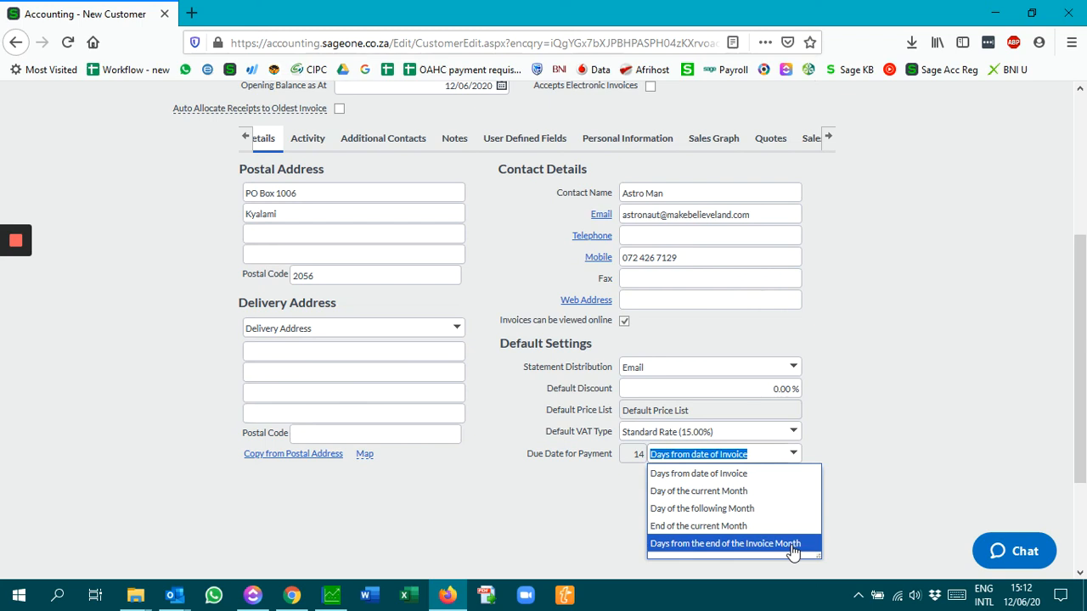
click(883, 451)
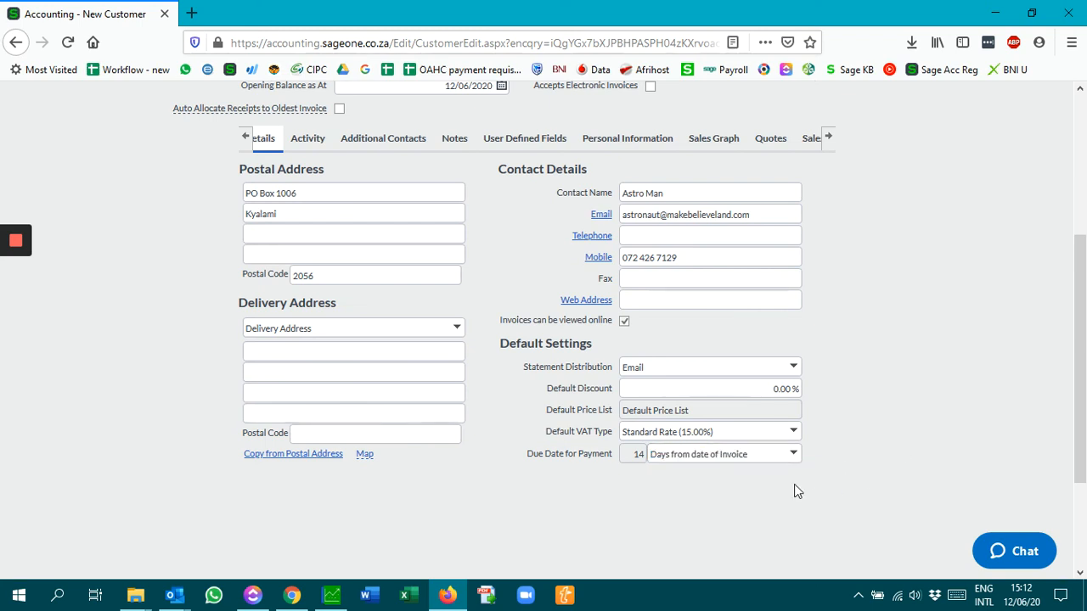
Switch to the Additional Contacts tab, which lists no contacts yet
scroll(794, 488, down, 3)
scroll(794, 484, up, 3)
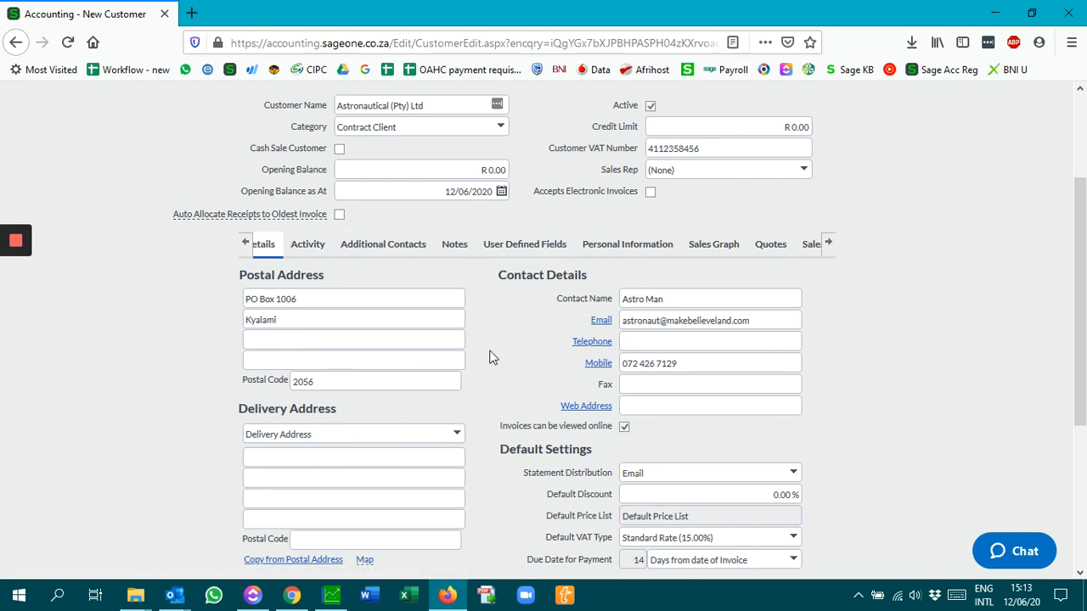
click(384, 250)
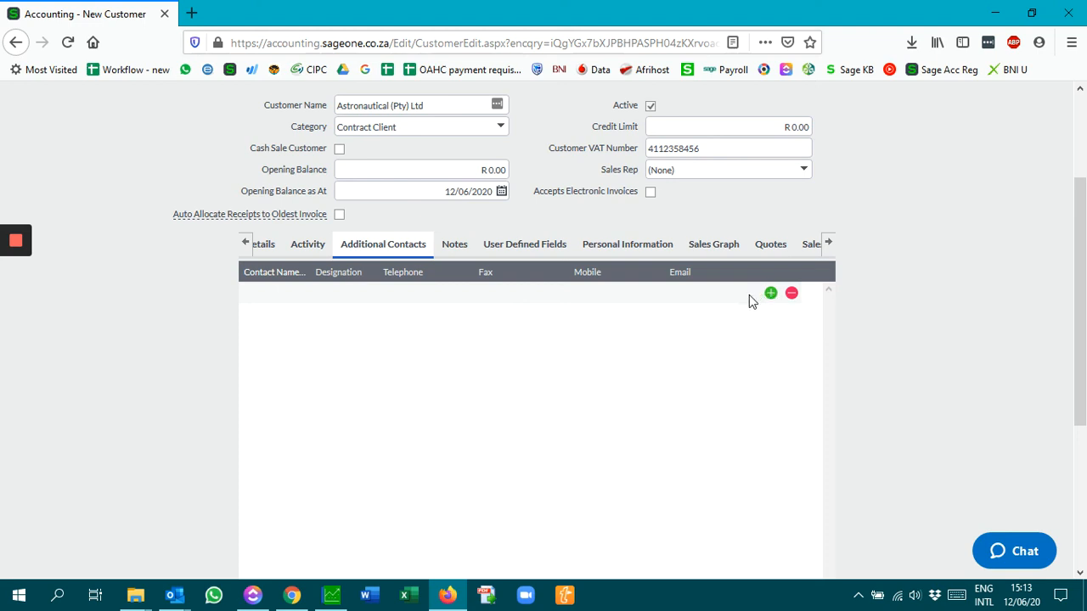
Leave the Notes tab's action date, subject and note empty, then view User Defined Fields
click(455, 246)
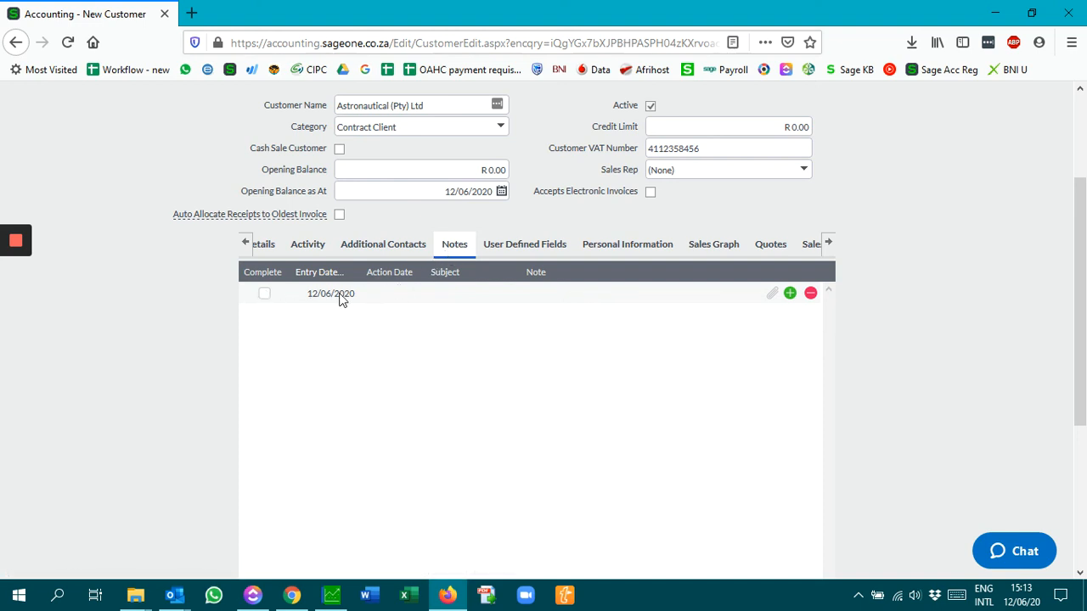
click(392, 293)
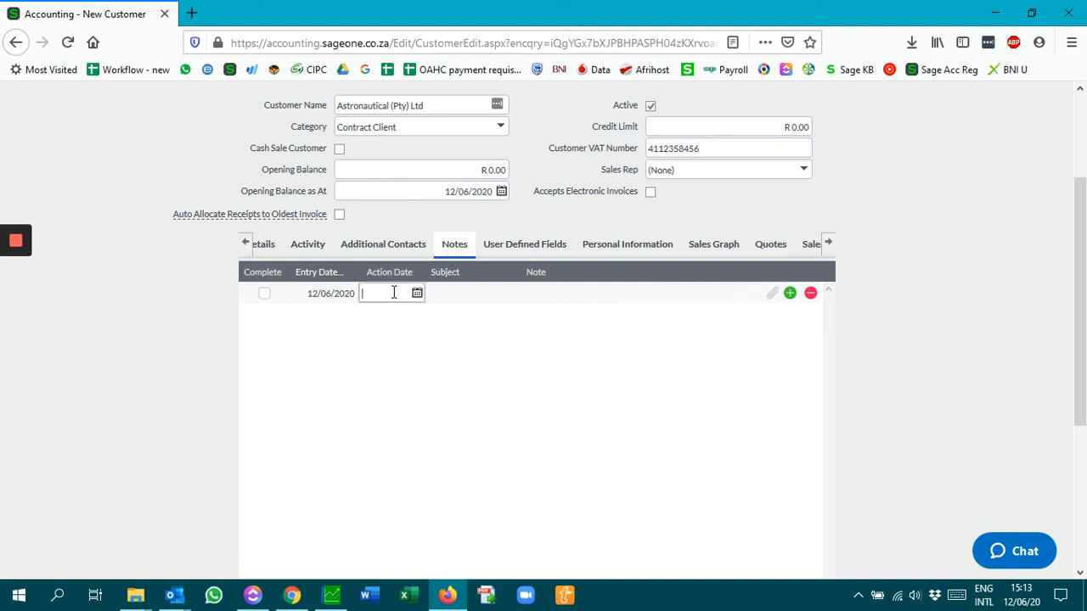
click(444, 292)
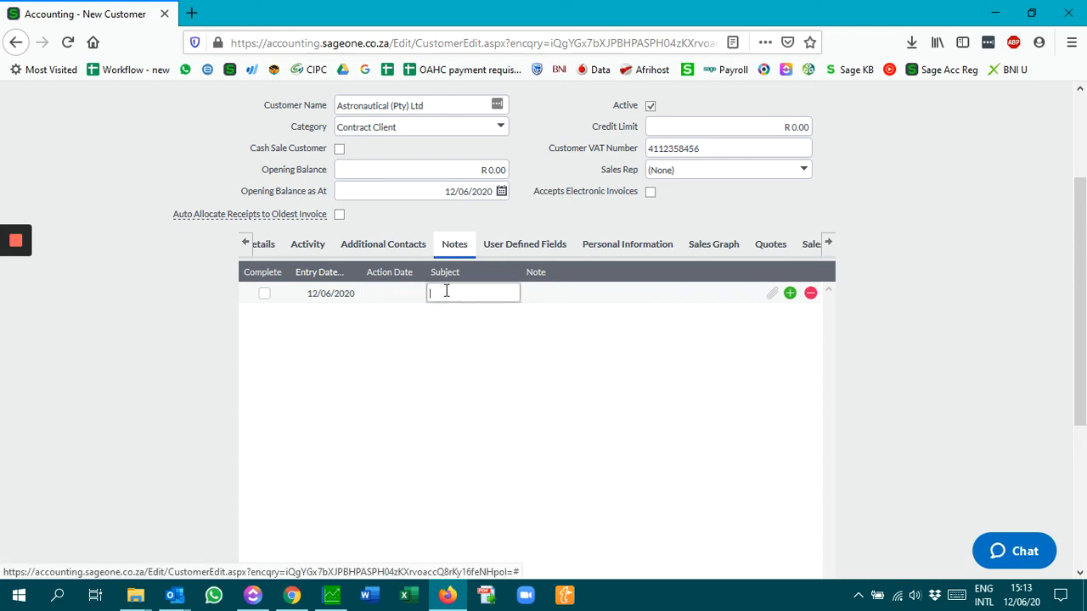
click(545, 298)
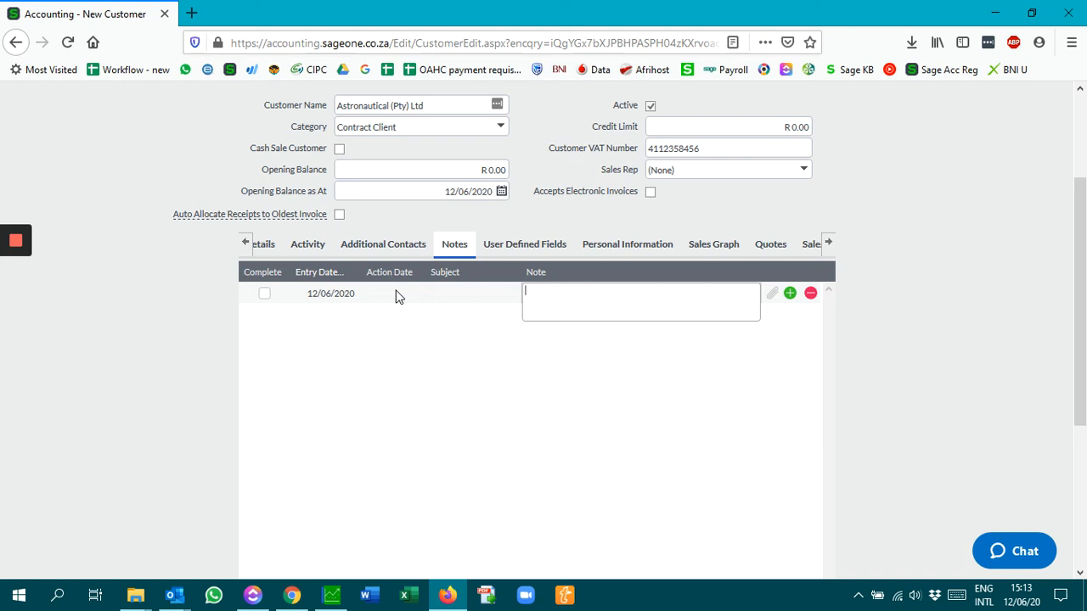
click(581, 356)
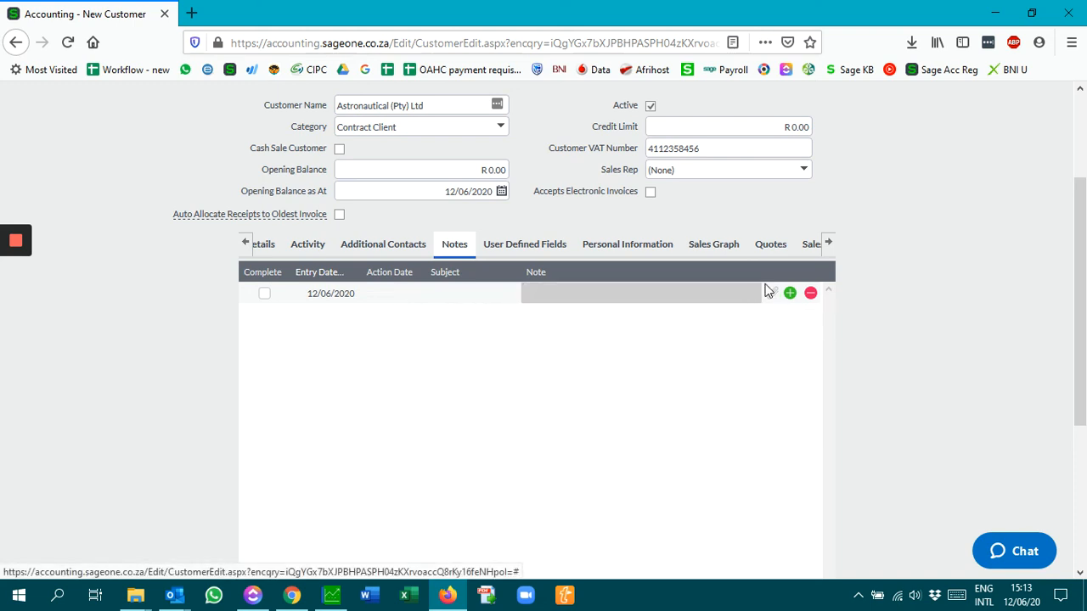
click(516, 246)
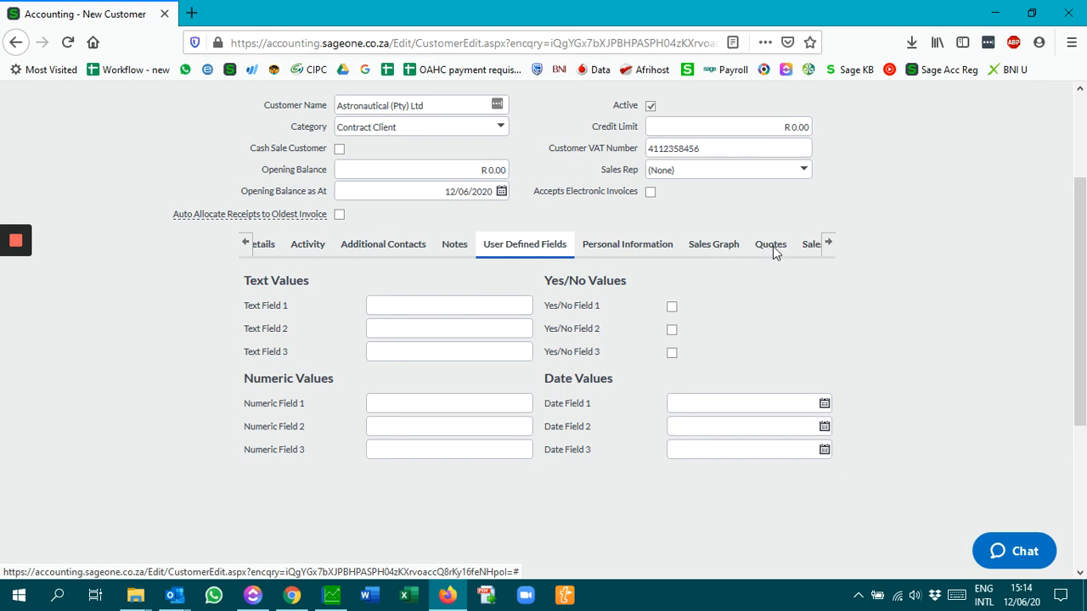
Keep the Quote report layout at Default (Modern) and save the Astronautical (Pty) Ltd customer
click(829, 244)
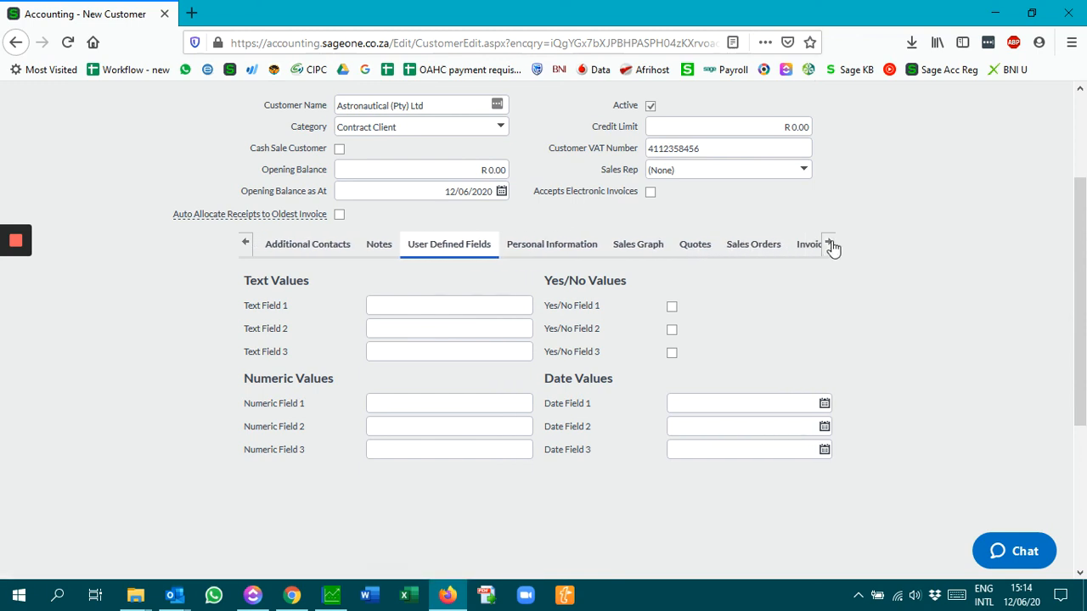
click(831, 246)
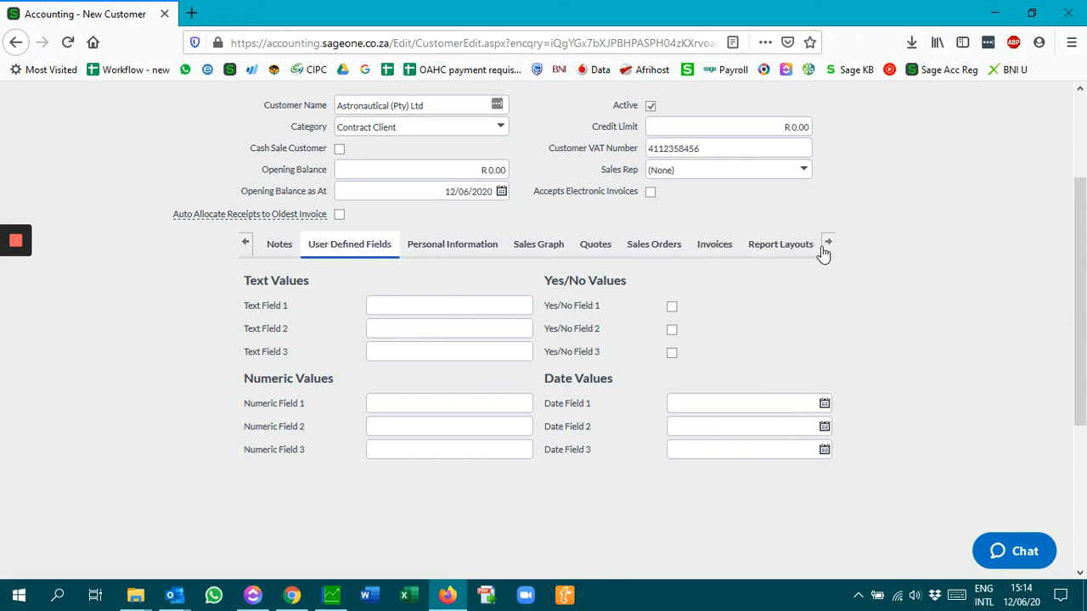
click(781, 246)
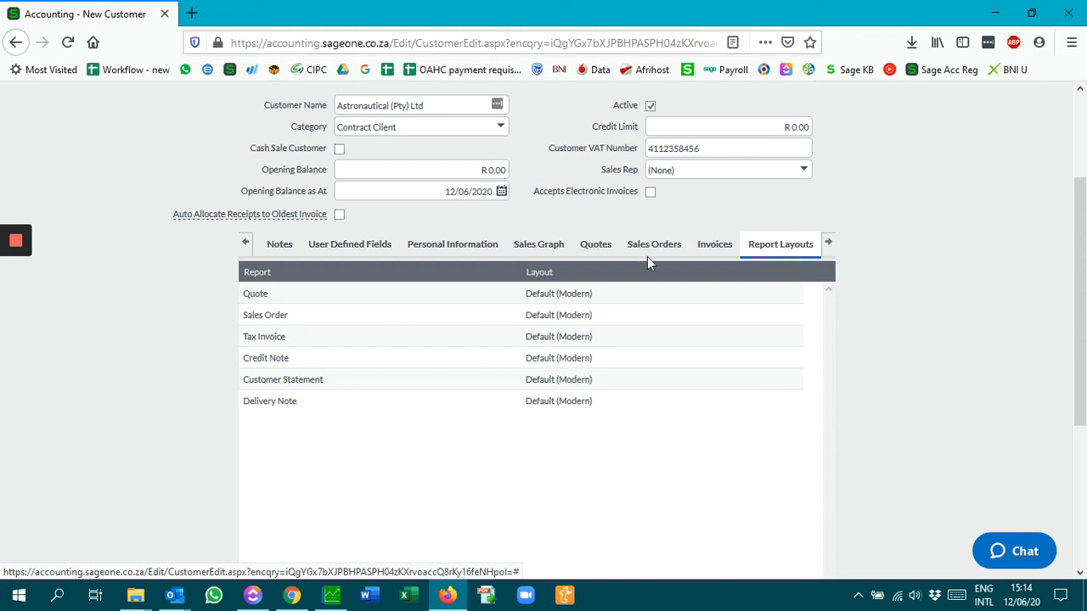
click(588, 294)
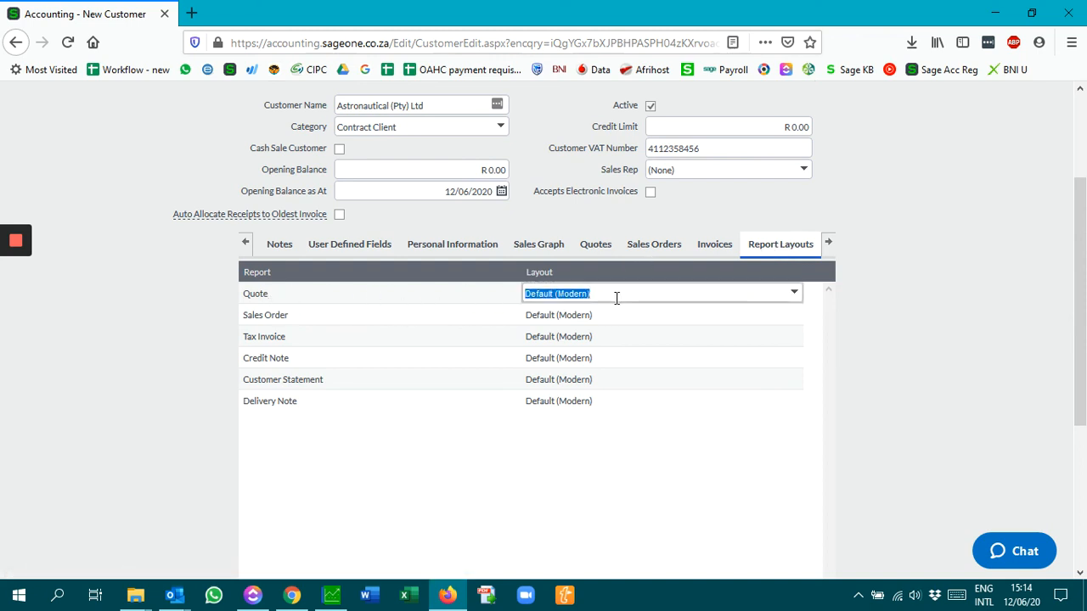
click(794, 294)
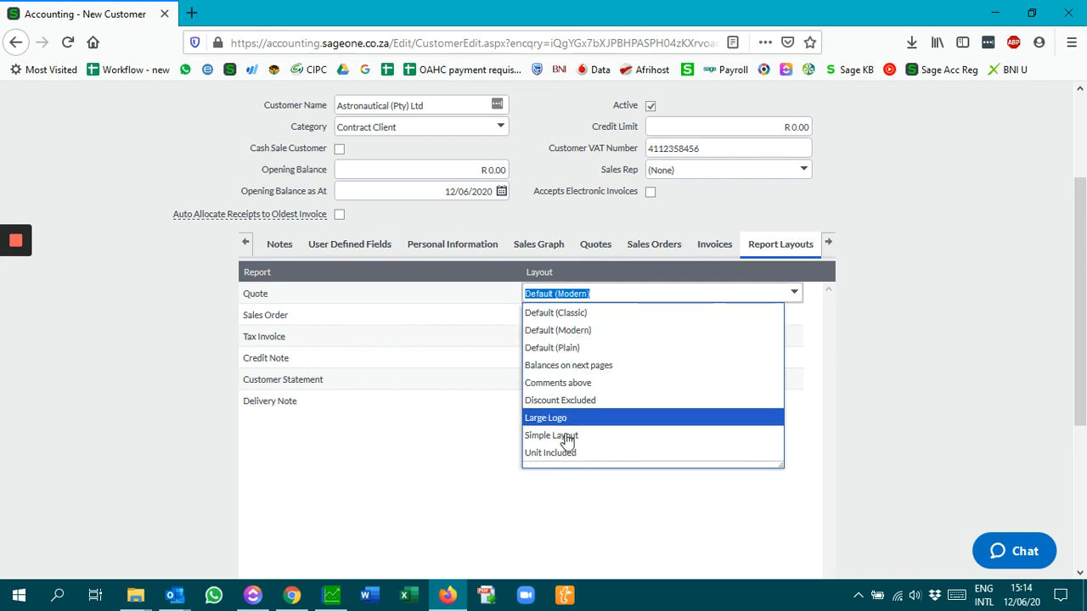
click(461, 295)
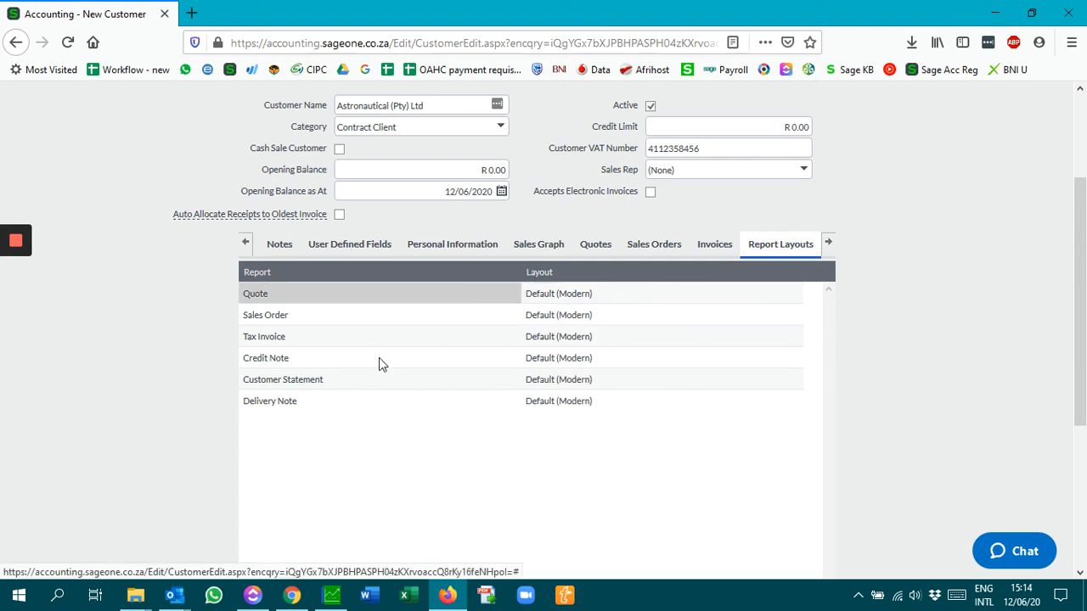
scroll(218, 323, down, 5)
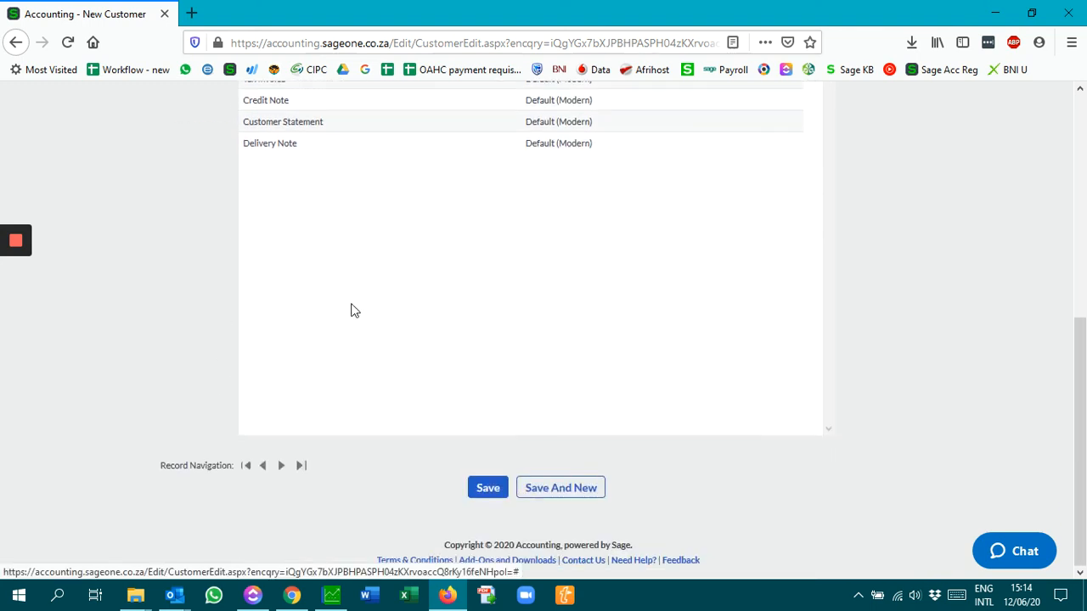
click(489, 489)
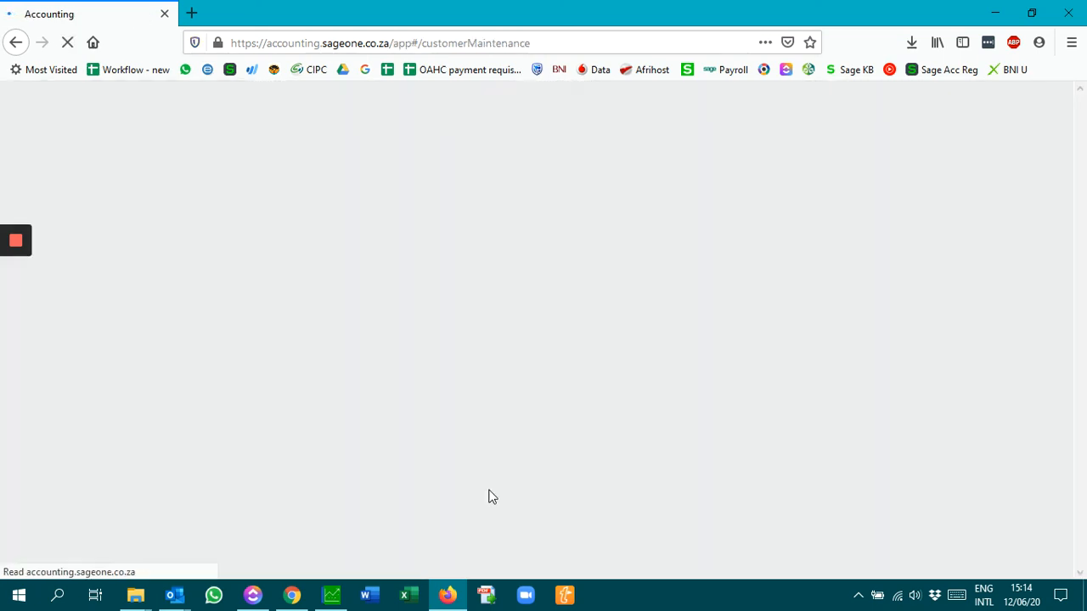